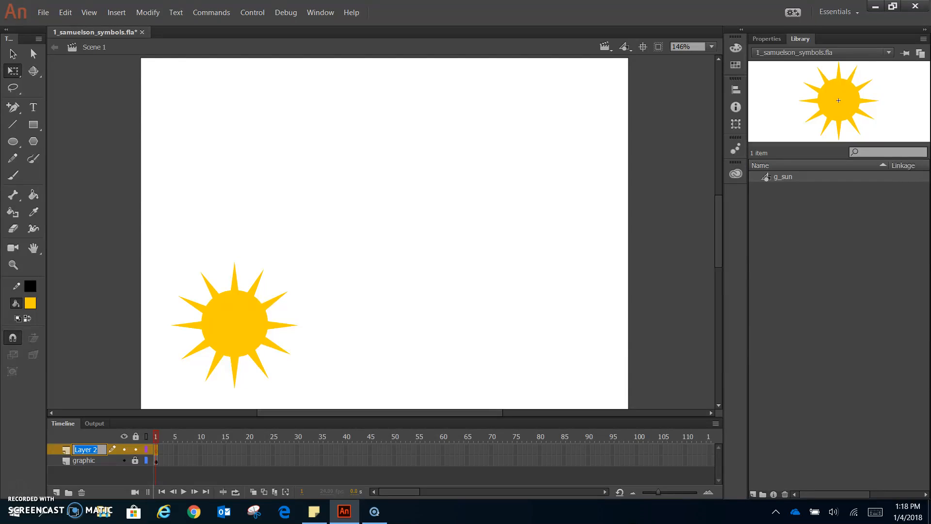
# Name the new layer above 'graphic' as 'movie clip'.
pyautogui.write('clip')
pyautogui.press('Return')
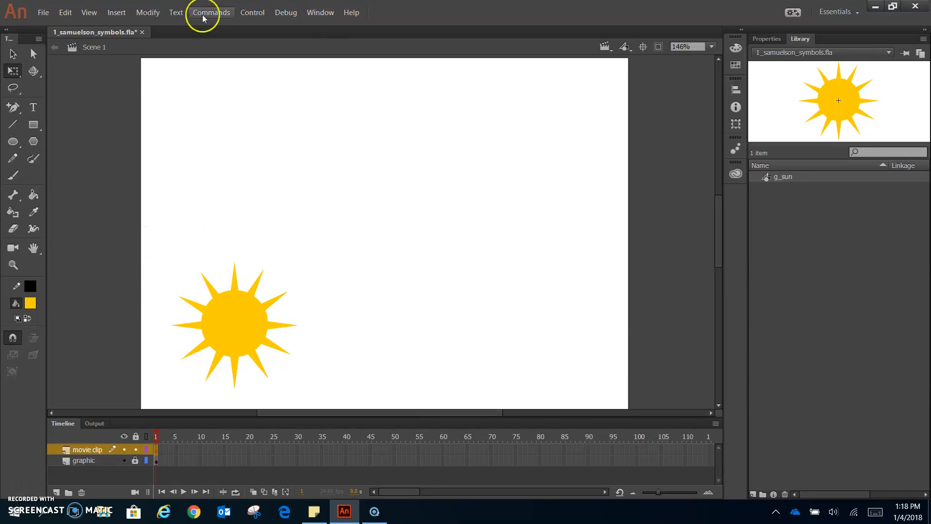
# Create a new Movie Clip symbol named mc_sun from Insert > New Symbol.
pyautogui.click(150, 12)
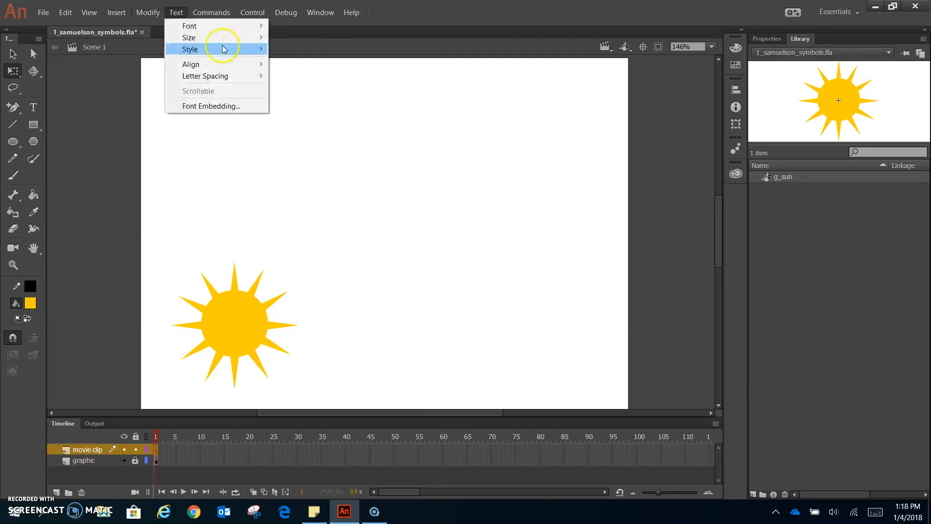
pyautogui.click(527, 144)
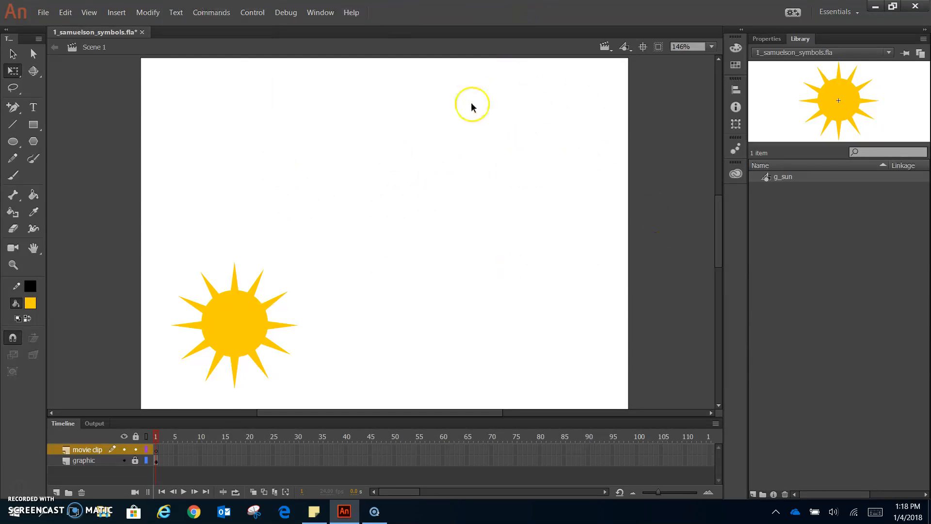
pyautogui.click(116, 12)
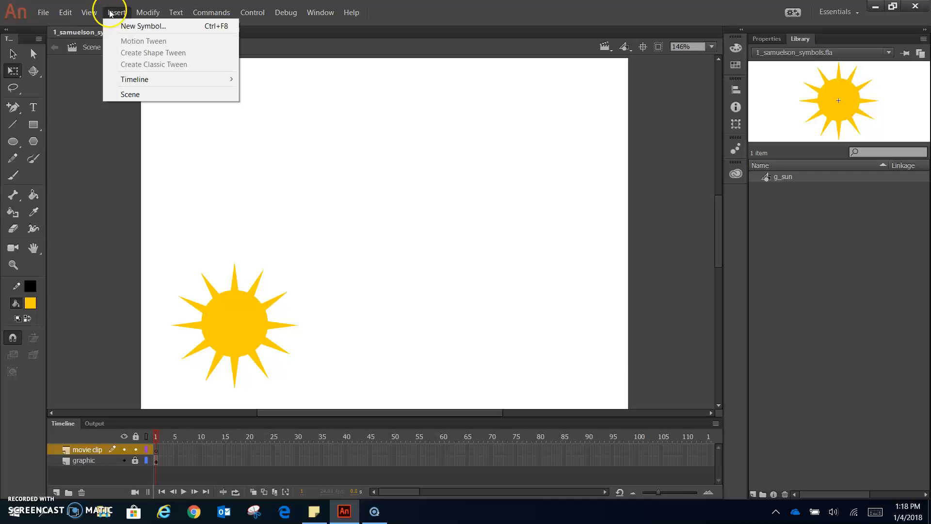
pyautogui.click(128, 29)
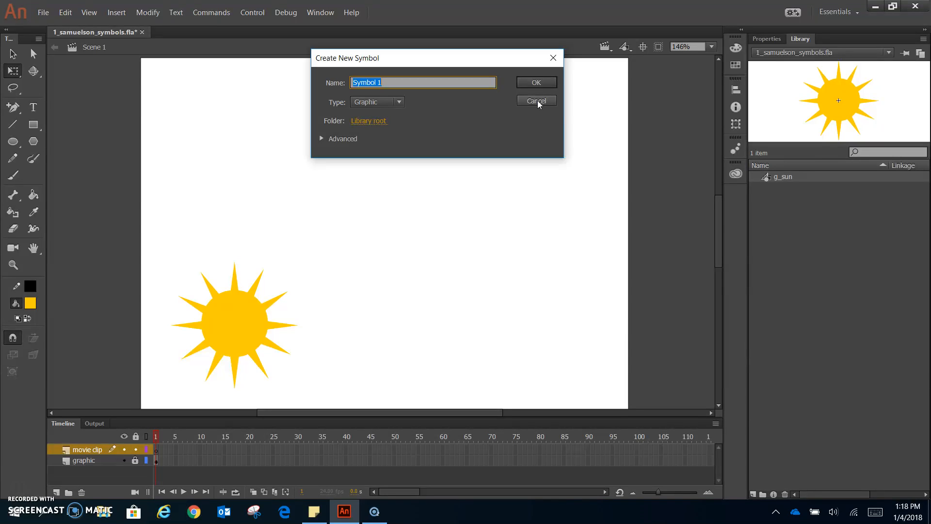
pyautogui.write('mc_sun')
pyautogui.click(378, 102)
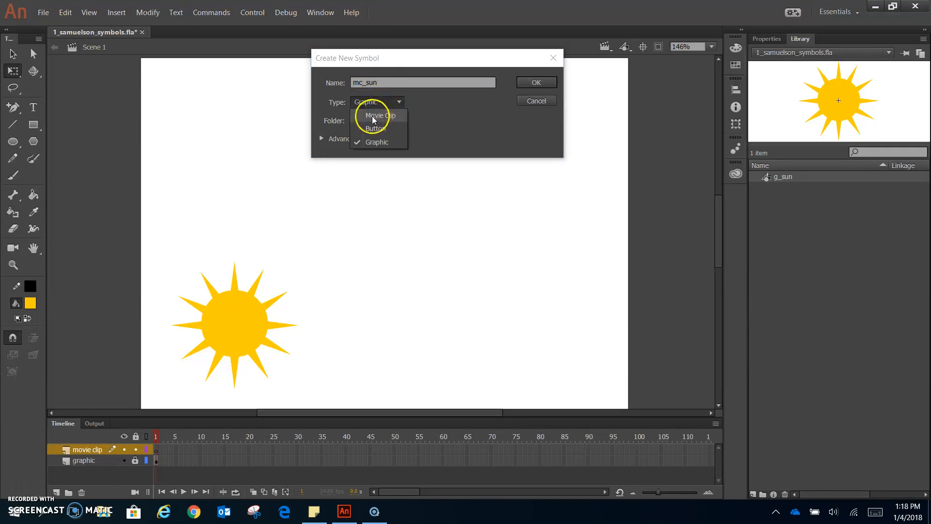
pyautogui.click(373, 117)
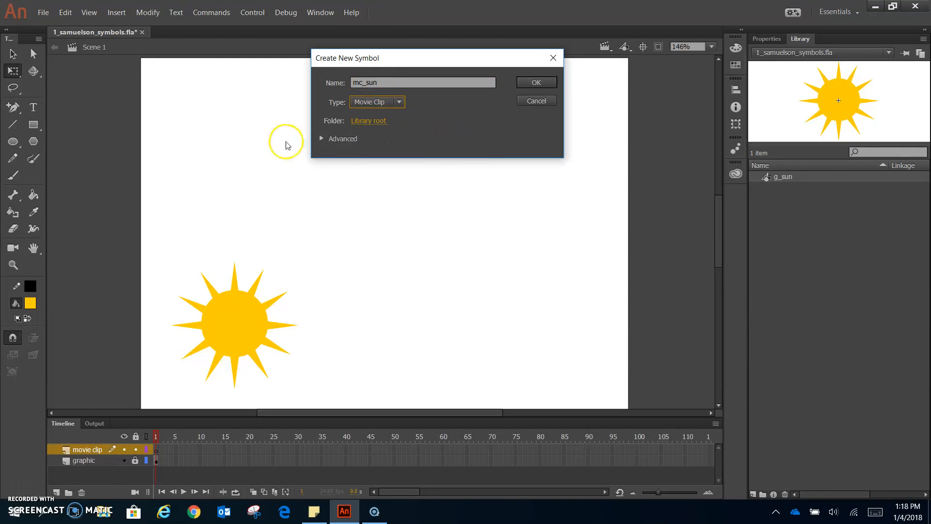
pyautogui.click(322, 139)
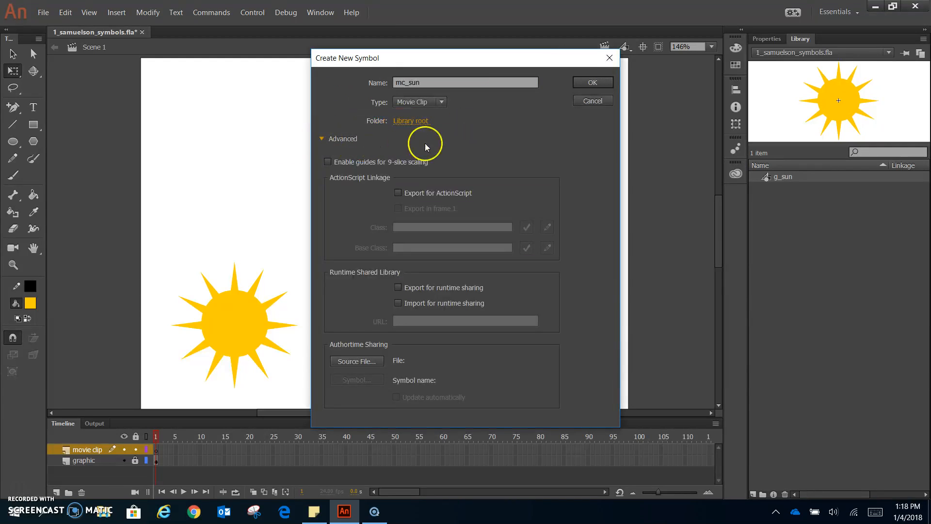
pyautogui.click(592, 83)
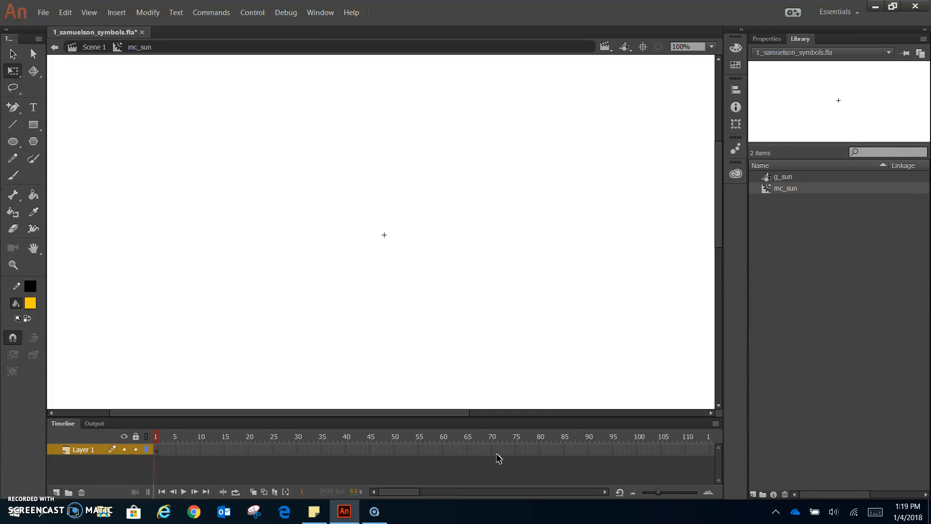
pyautogui.click(295, 467)
pyautogui.click(794, 180)
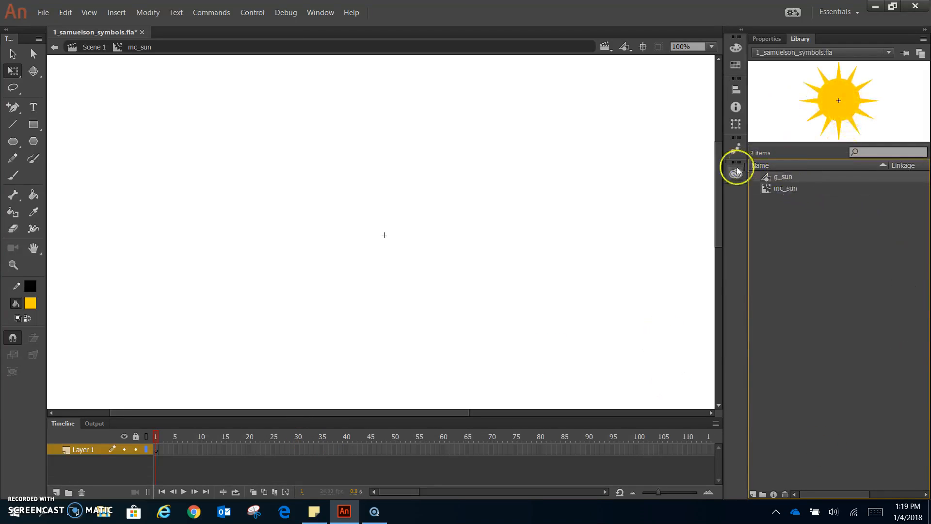
# Drag g_sun from the Library onto the centre of mc_sun's stage and switch to the Selection tool.
pyautogui.moveTo(792, 177); pyautogui.dragTo(402, 228)
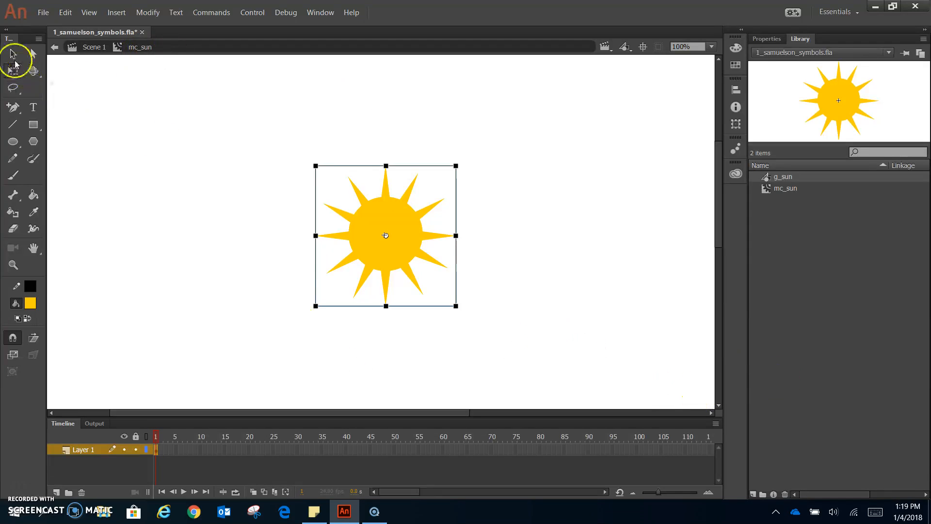
pyautogui.click(15, 60)
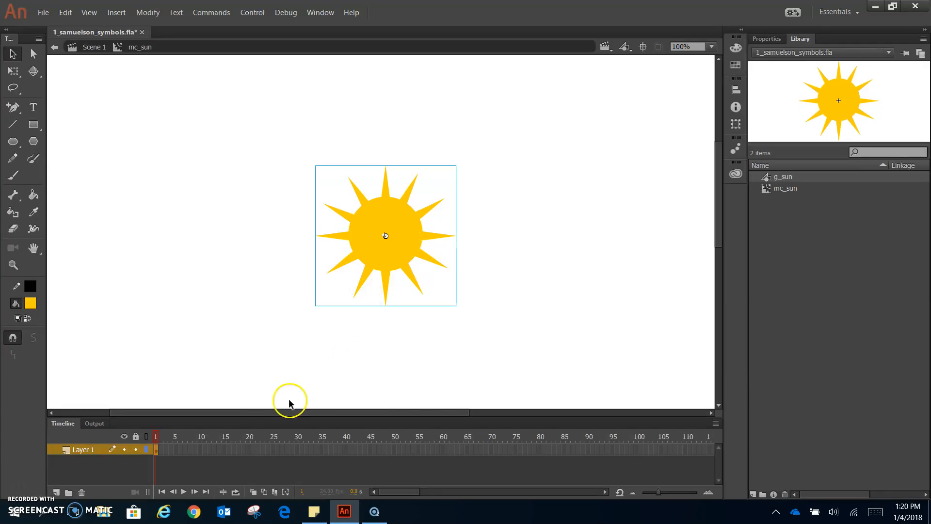
# Apply Create Motion Tween to the sun and select frame 48 on Layer 1.
pyautogui.rightClick(408, 223)
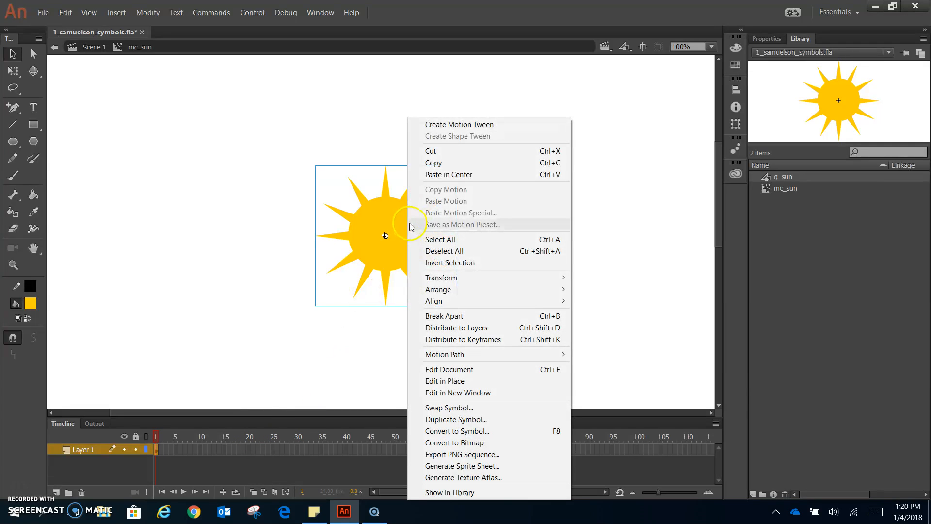
pyautogui.click(451, 126)
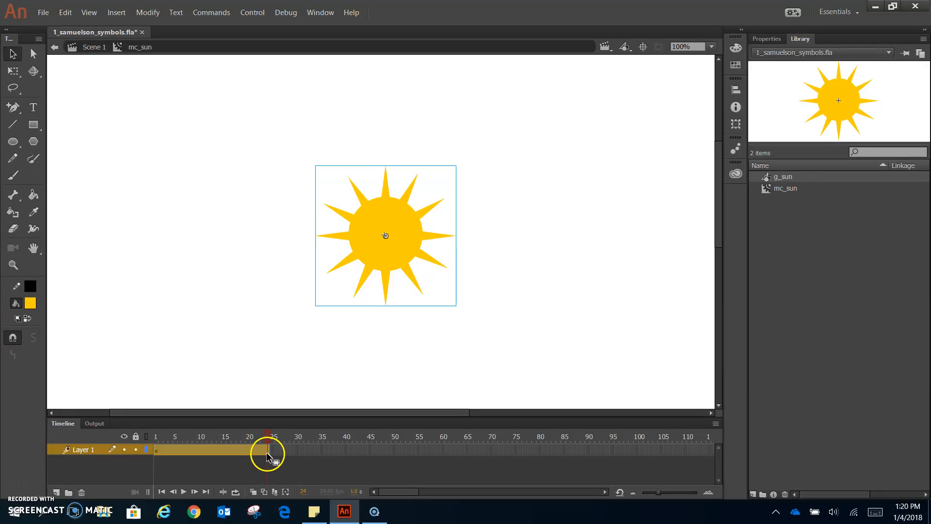
pyautogui.click(770, 38)
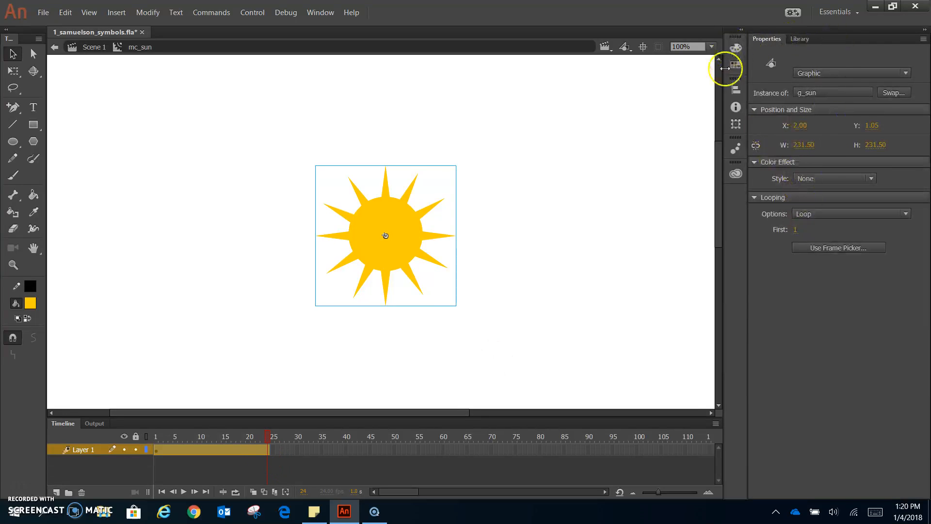
pyautogui.click(679, 258)
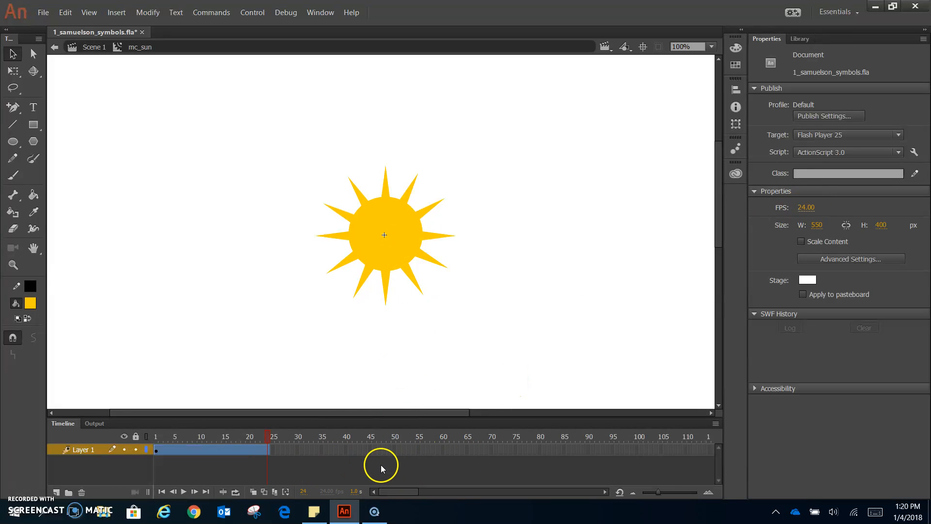
pyautogui.click(384, 450)
# Extend the tween to frame 48 with F5, set Rotate to 1 time CW, and preview.
pyautogui.press('F5')
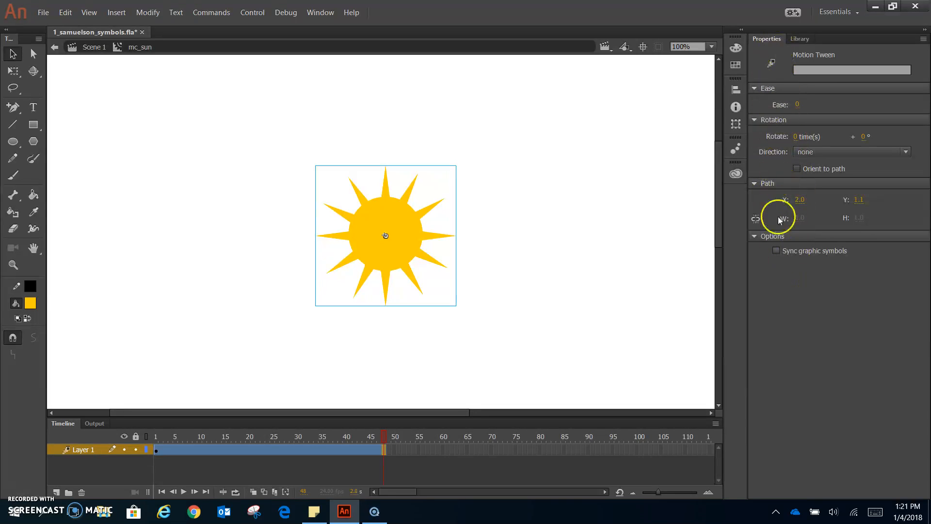
pyautogui.click(796, 137)
pyautogui.write('1')
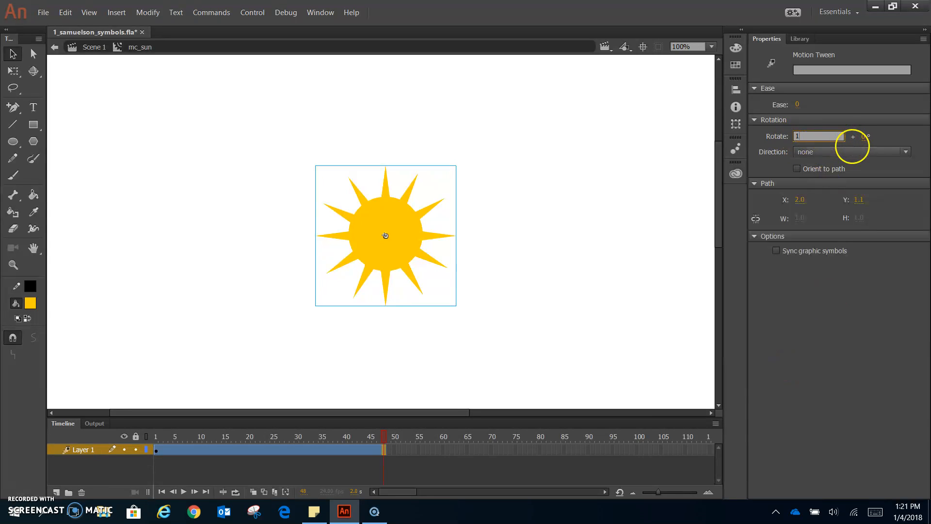
pyautogui.press('Return')
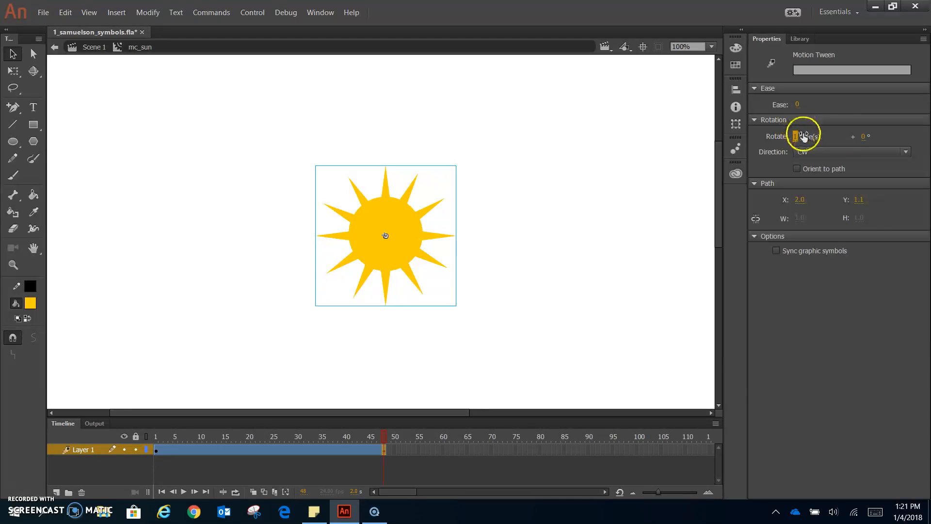
pyautogui.click(812, 152)
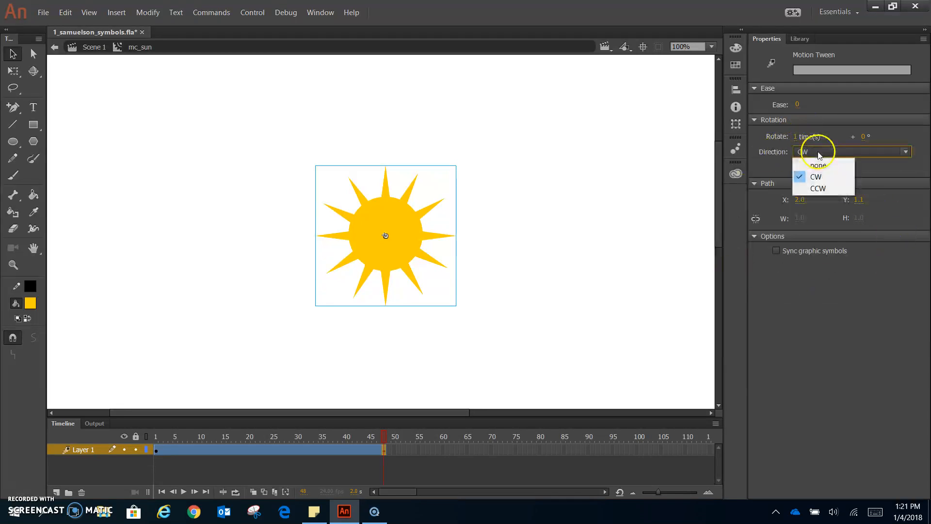
pyautogui.click(829, 181)
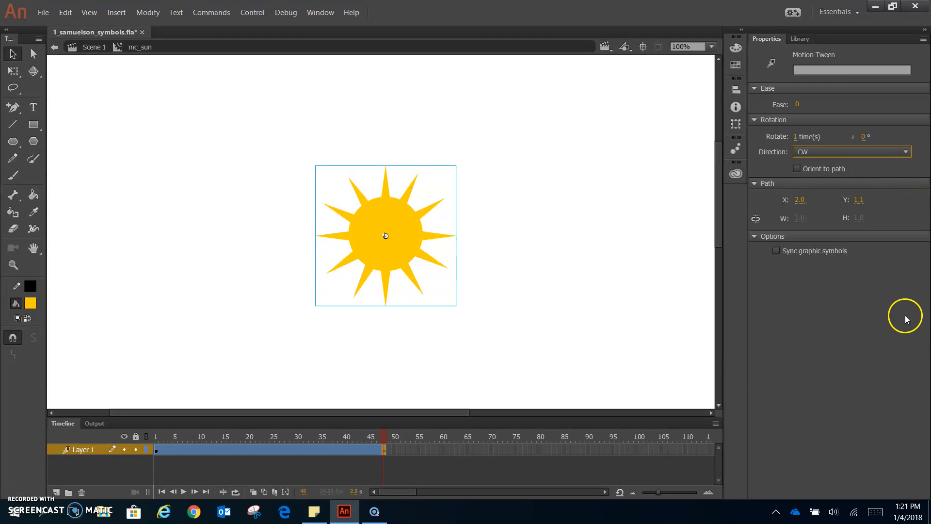
pyautogui.click(502, 251)
pyautogui.press('Return')
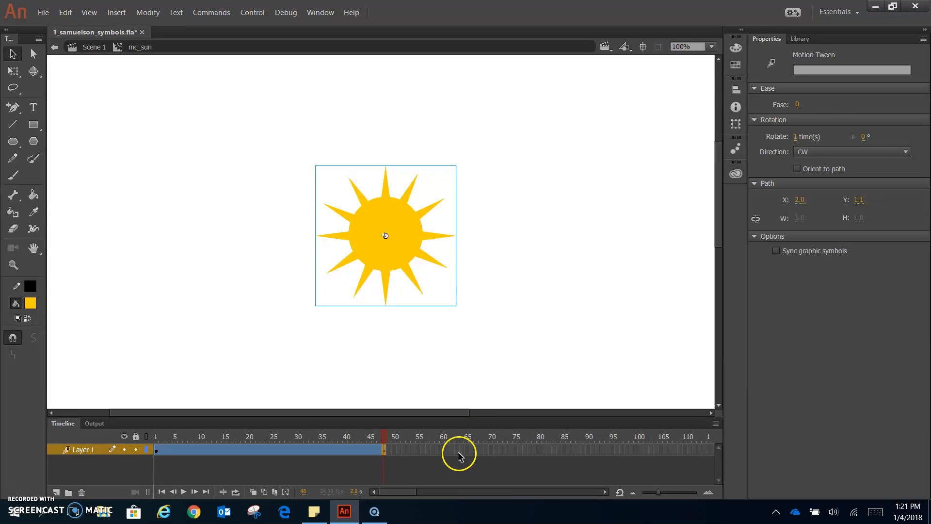
pyautogui.click(389, 455)
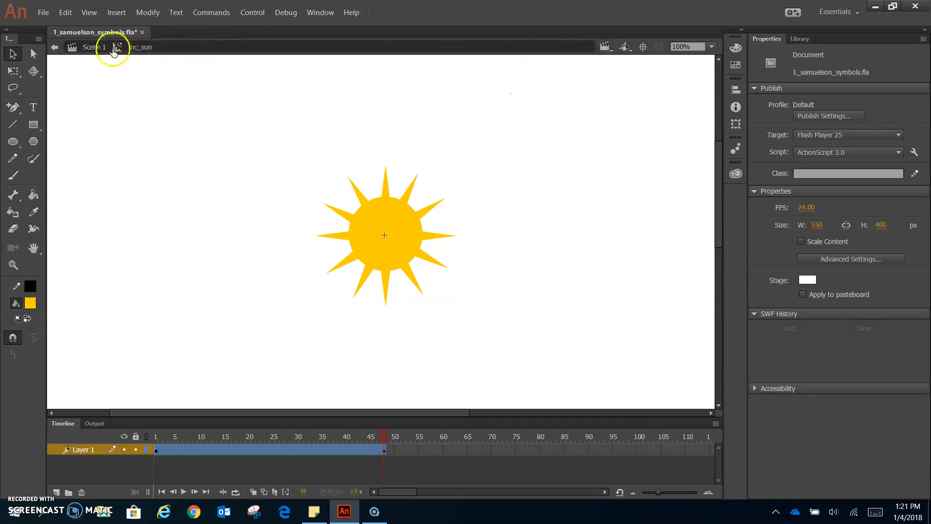
# Back in Scene 1, drag an mc_sun instance from the Library to the stage's top right.
pyautogui.click(89, 48)
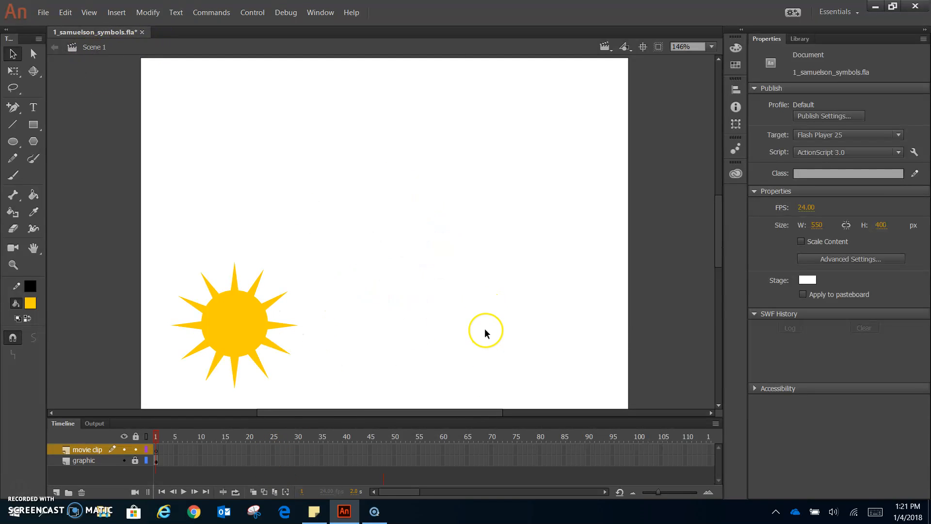
pyautogui.click(801, 39)
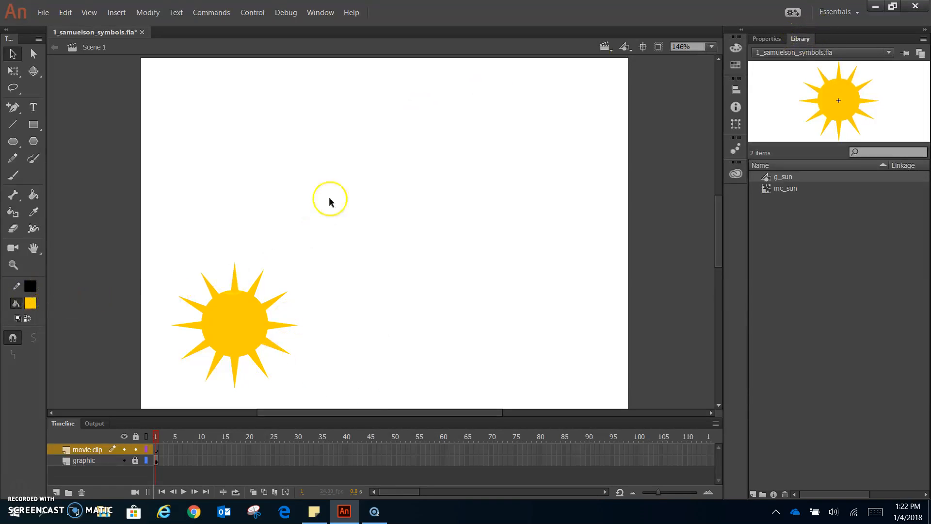
pyautogui.click(122, 12)
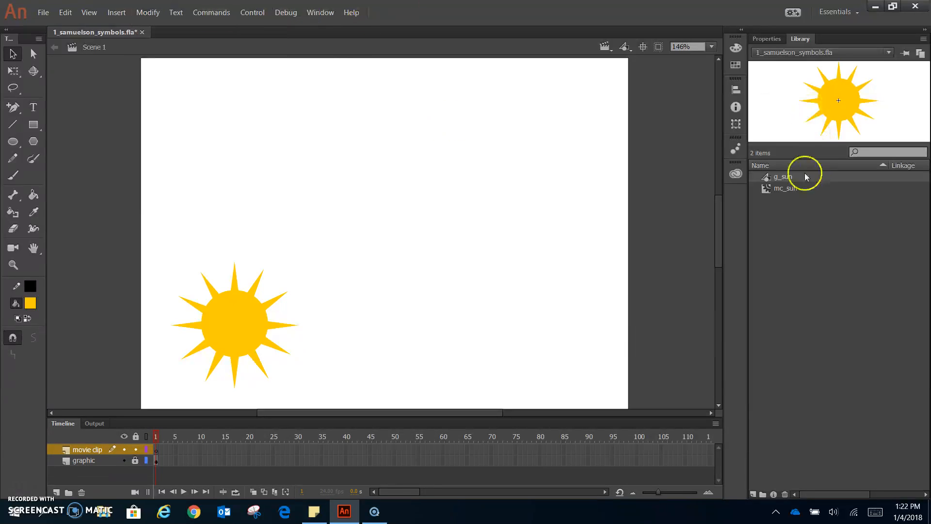
pyautogui.click(781, 188)
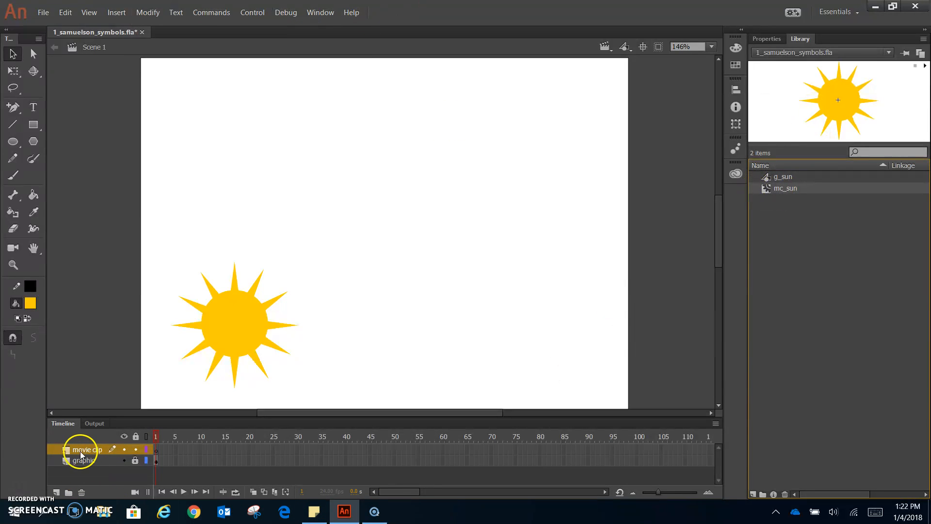
pyautogui.moveTo(789, 188); pyautogui.dragTo(556, 166)
pyautogui.click(680, 301)
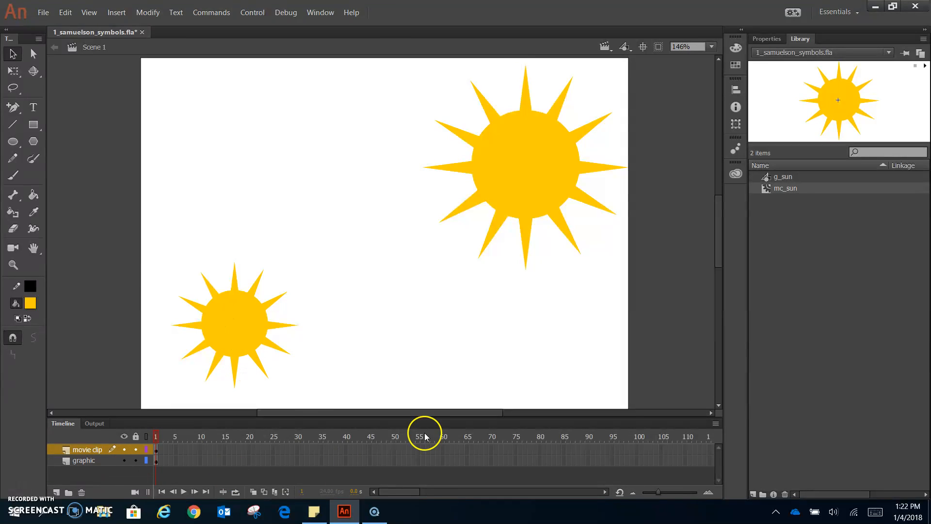
# Extend both layers to frame 43 with F5 and preview the animation.
pyautogui.click(364, 463)
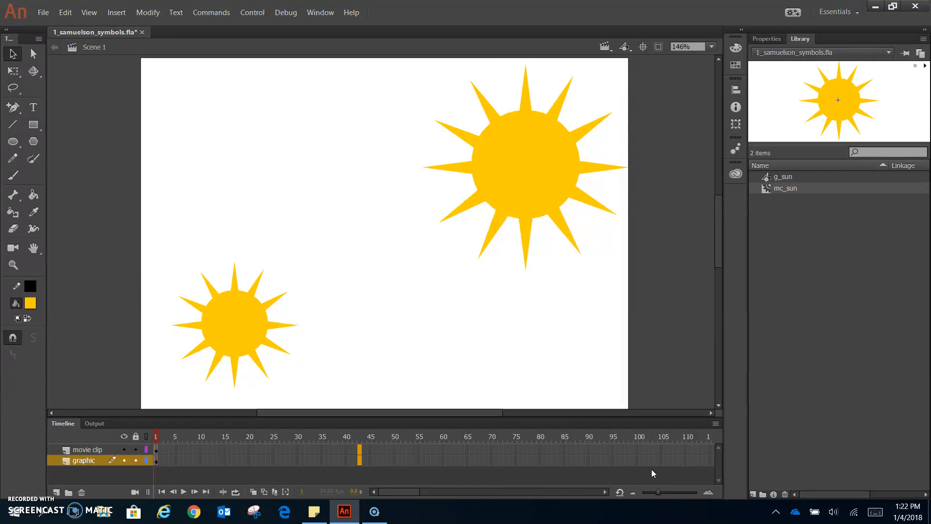
pyautogui.press('F5')
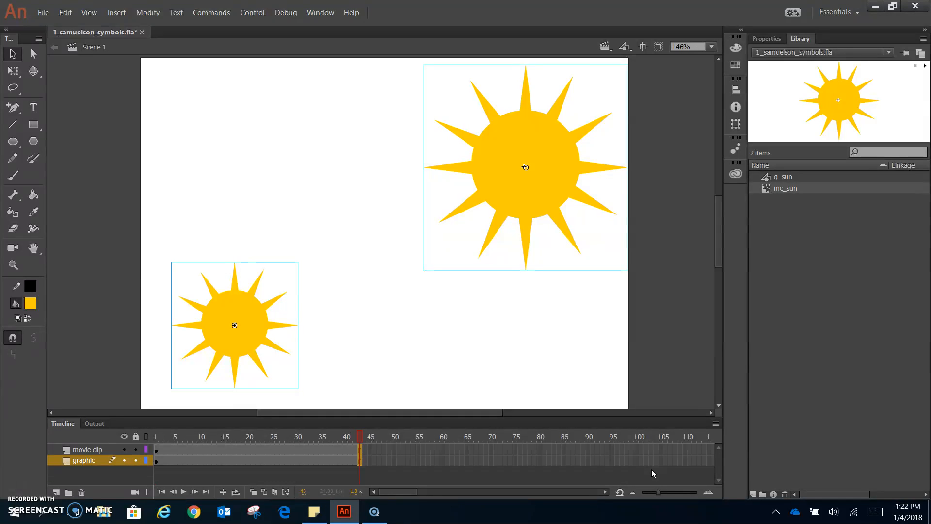
pyautogui.press('Return')
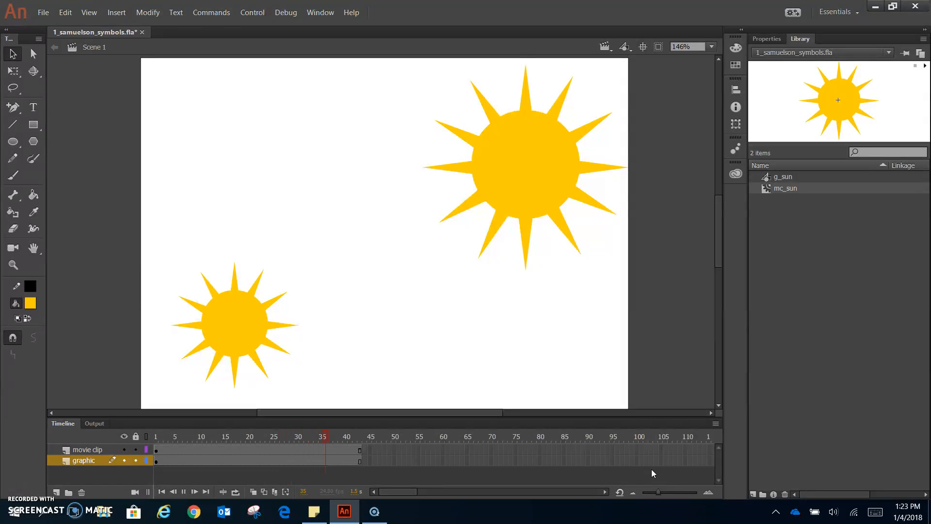
pyautogui.press('Return')
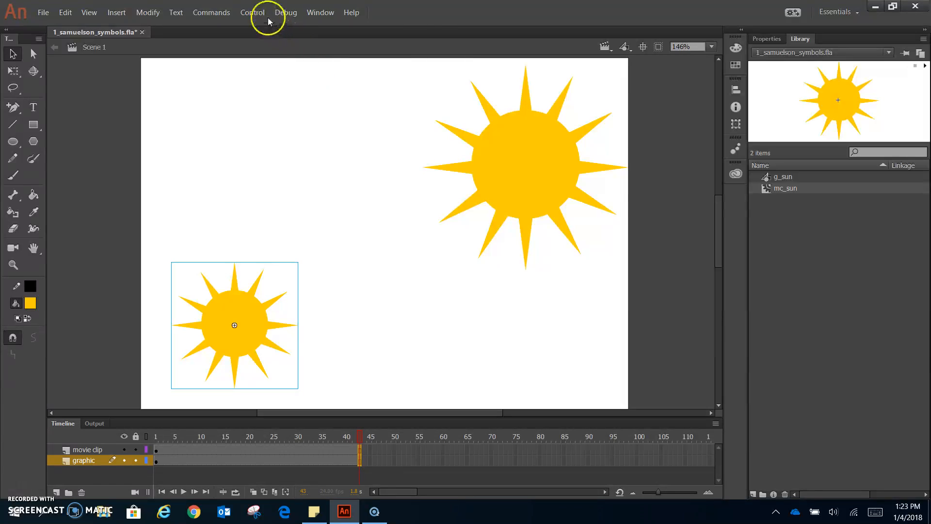
pyautogui.click(253, 12)
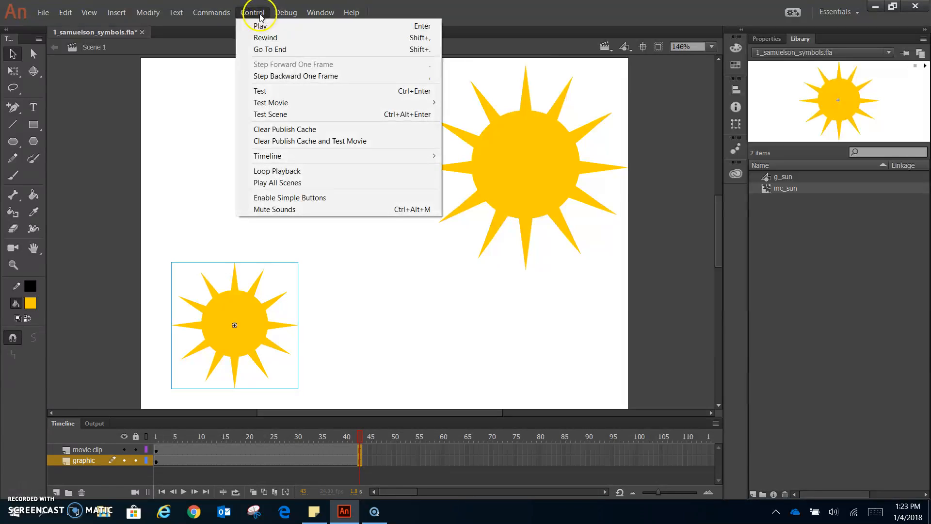
pyautogui.click(272, 92)
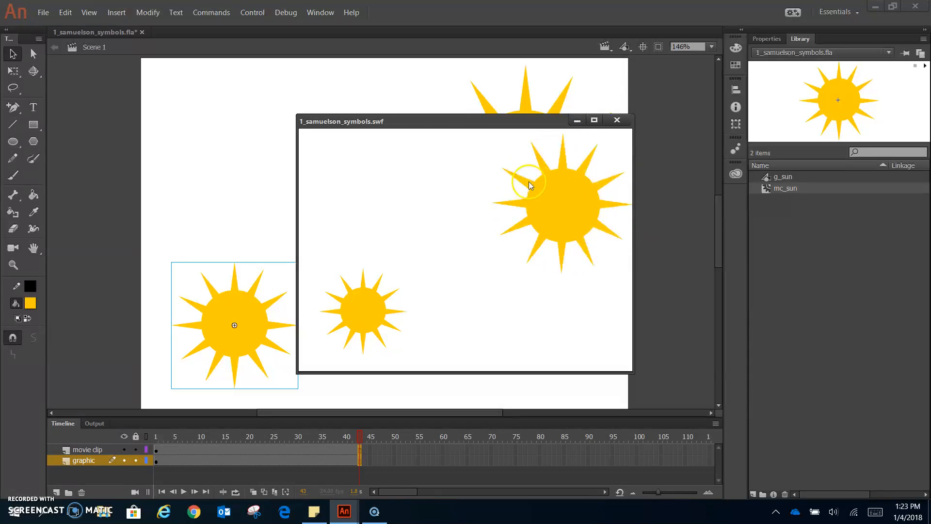
pyautogui.click(618, 120)
pyautogui.click(208, 470)
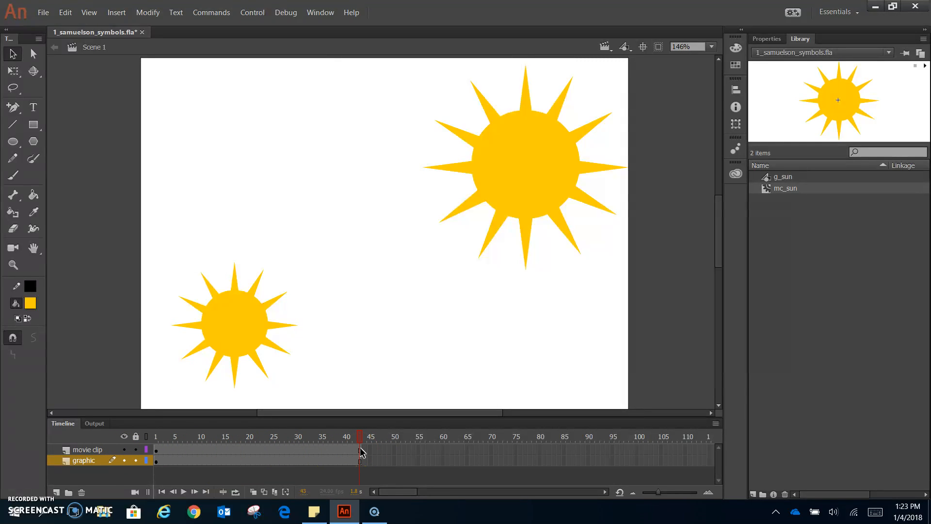
# Drag the large sun to the right edge at frame 1, the left edge at frame 43, then preview.
pyautogui.click(576, 222)
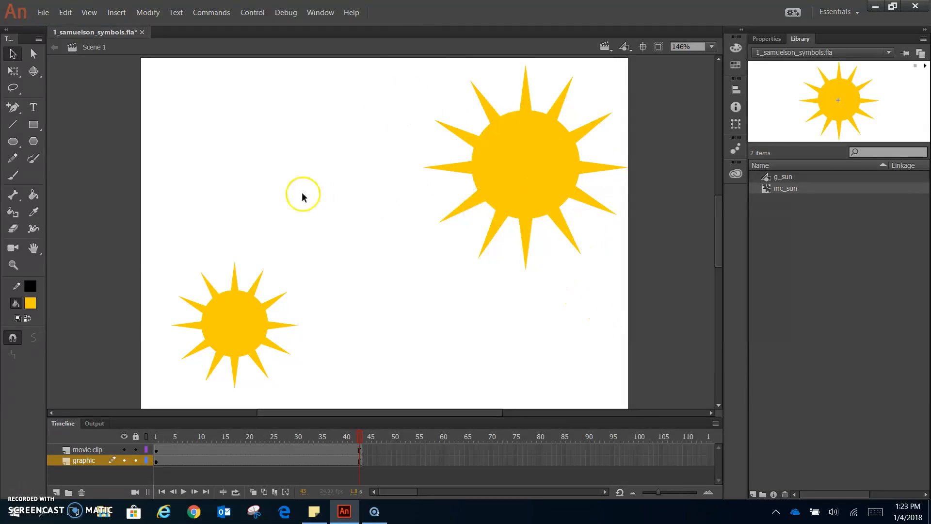
pyautogui.rightClick(548, 182)
pyautogui.click(867, 228)
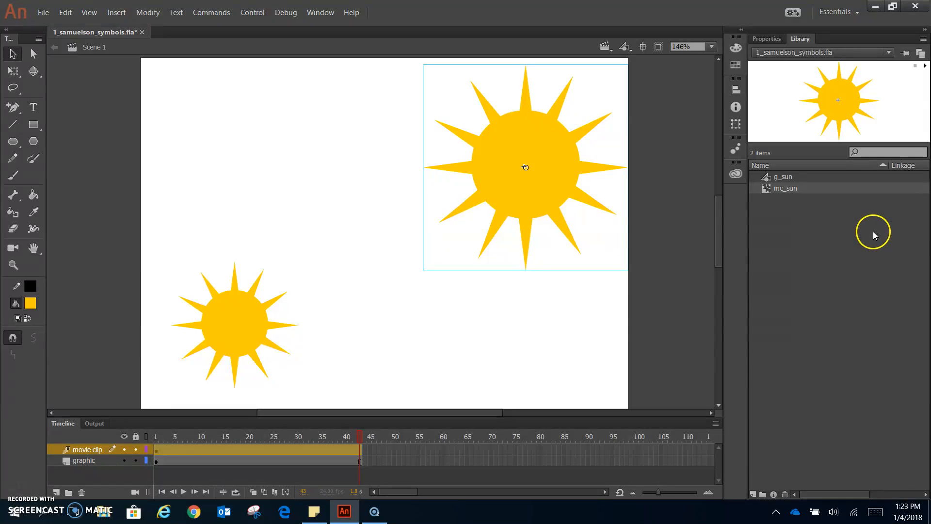
pyautogui.click(335, 473)
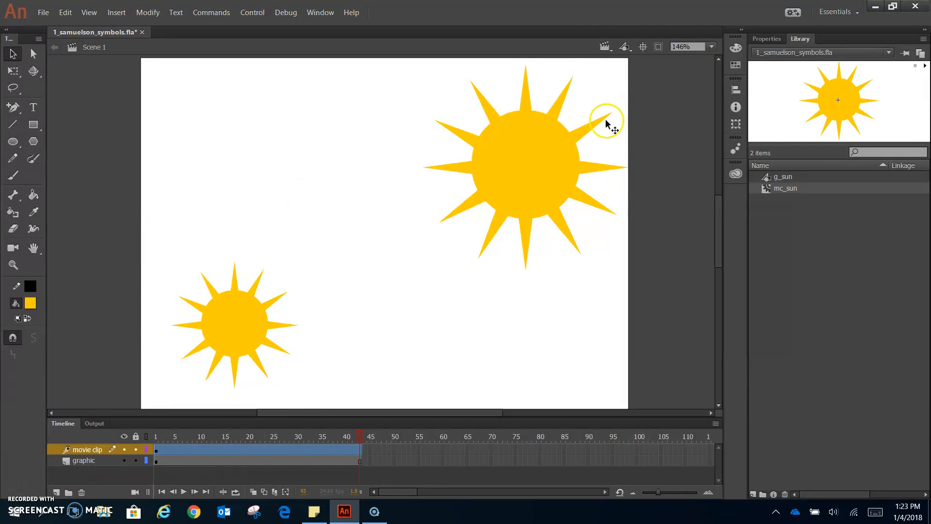
pyautogui.click(156, 437)
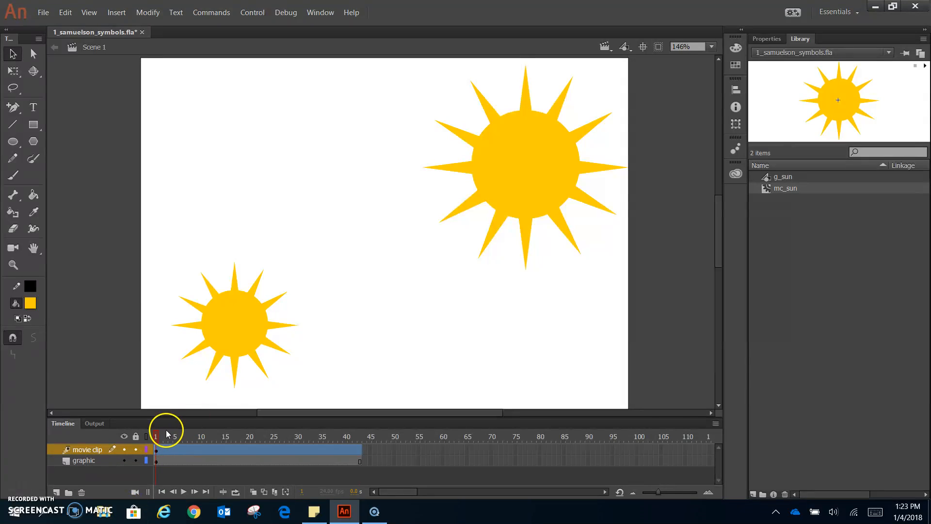
pyautogui.click(555, 168)
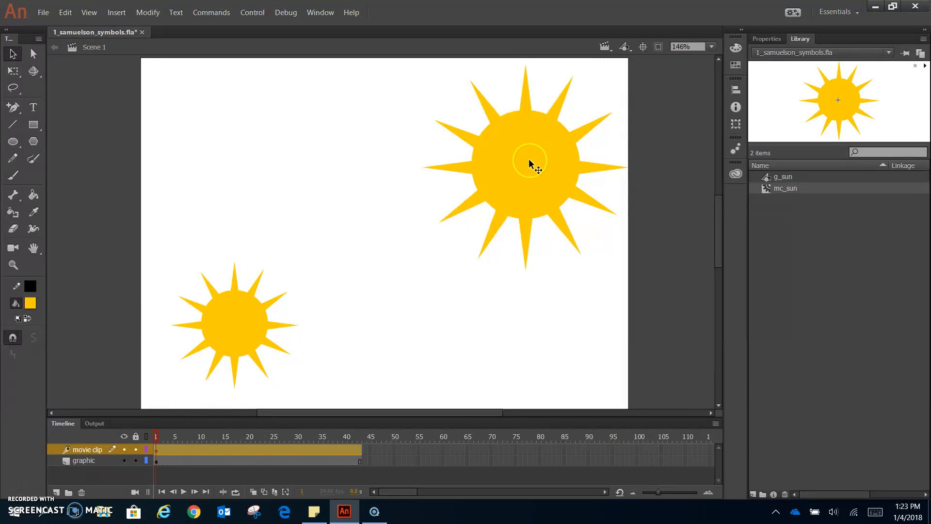
pyautogui.moveTo(526, 161); pyautogui.dragTo(658, 162)
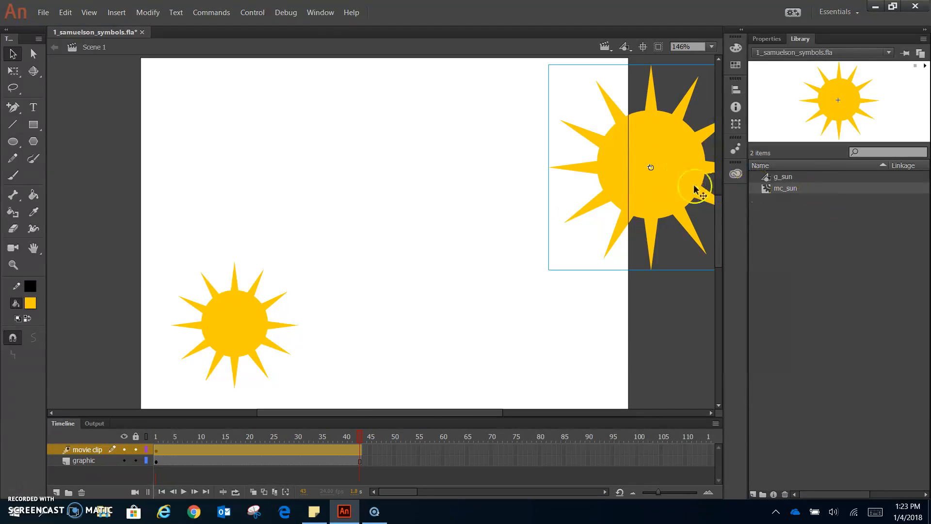
pyautogui.moveTo(684, 169); pyautogui.dragTo(174, 153)
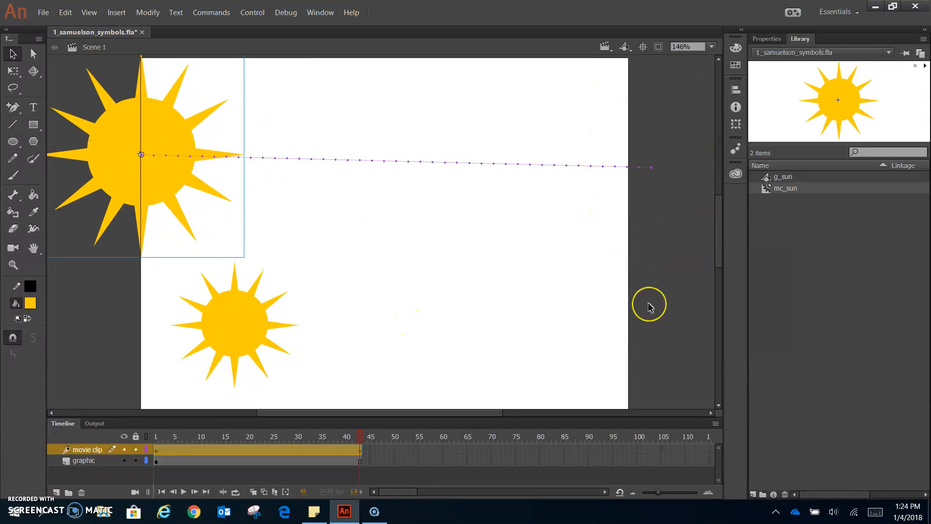
pyautogui.press('Return')
pyautogui.click(645, 313)
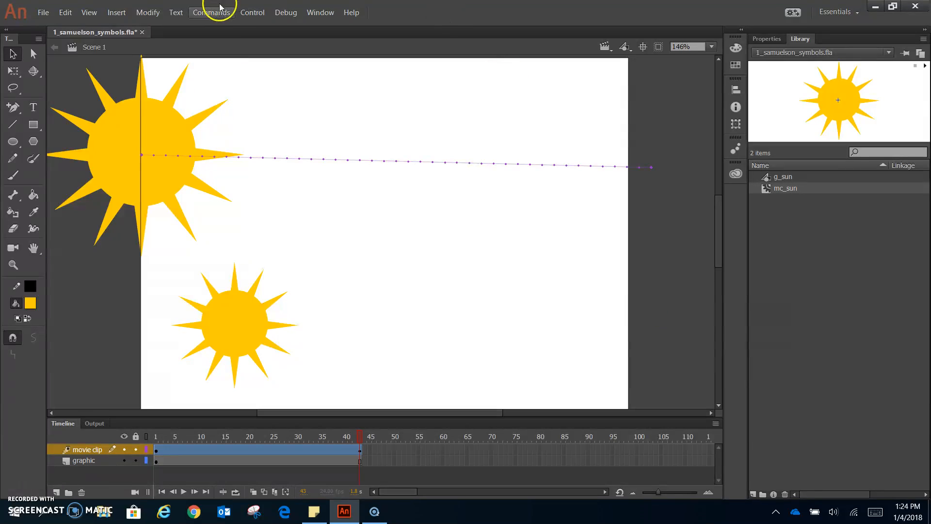
pyautogui.click(253, 14)
pyautogui.click(339, 90)
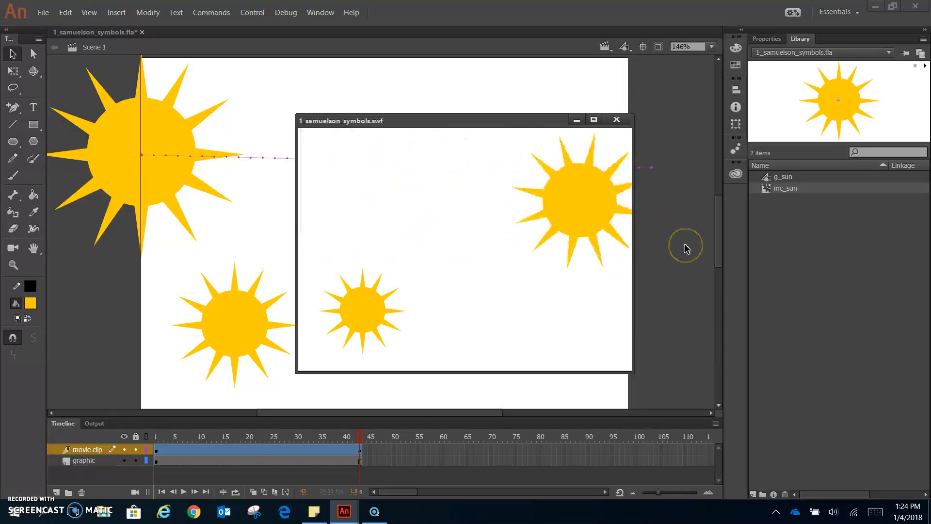
pyautogui.click(616, 120)
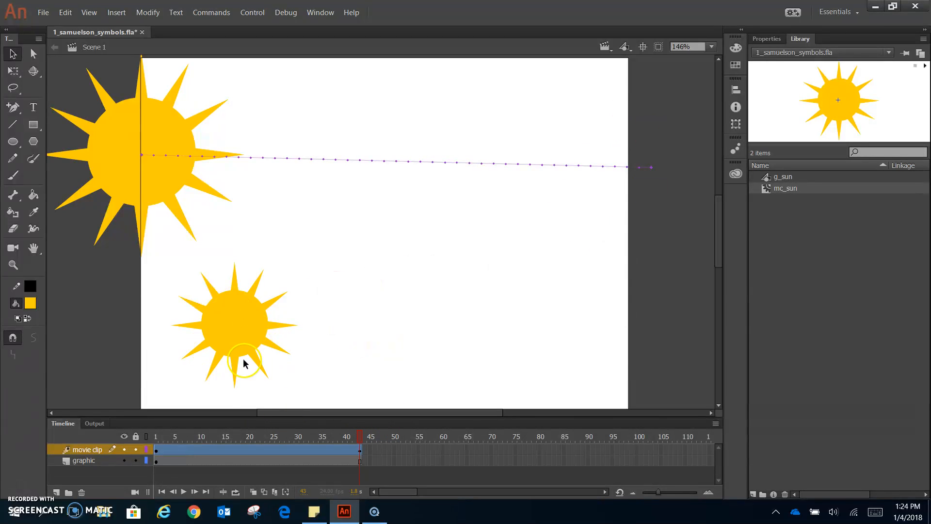
# At frame 1, move the small sun to the stage's bottom right and give it a motion tween.
pyautogui.click(157, 439)
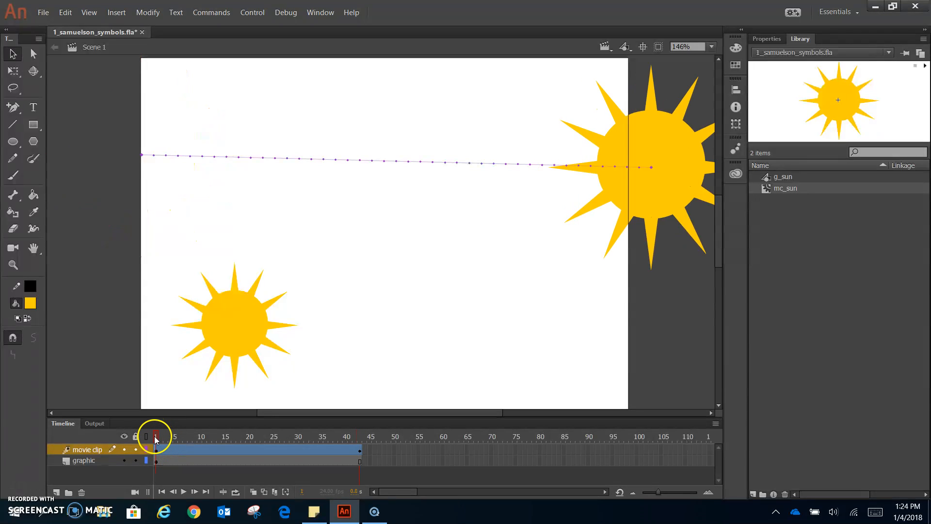
pyautogui.click(248, 320)
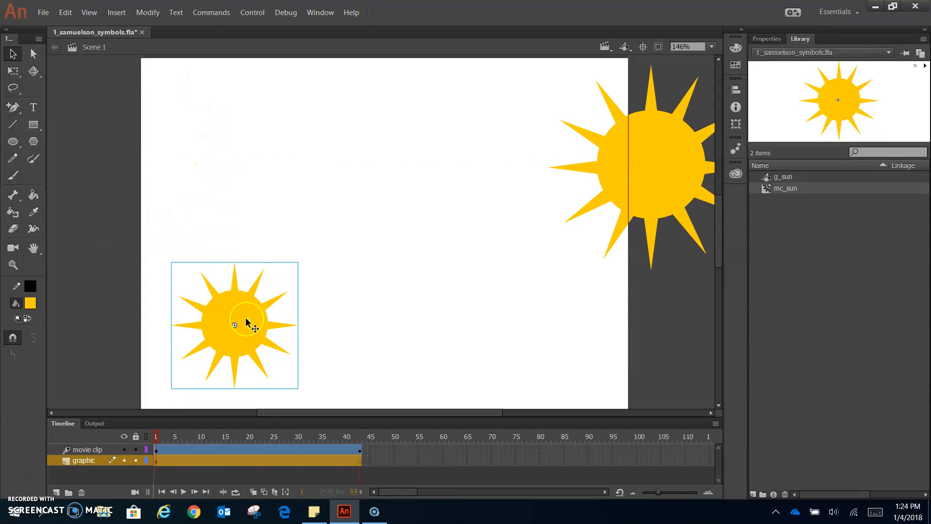
pyautogui.moveTo(237, 314); pyautogui.dragTo(566, 406)
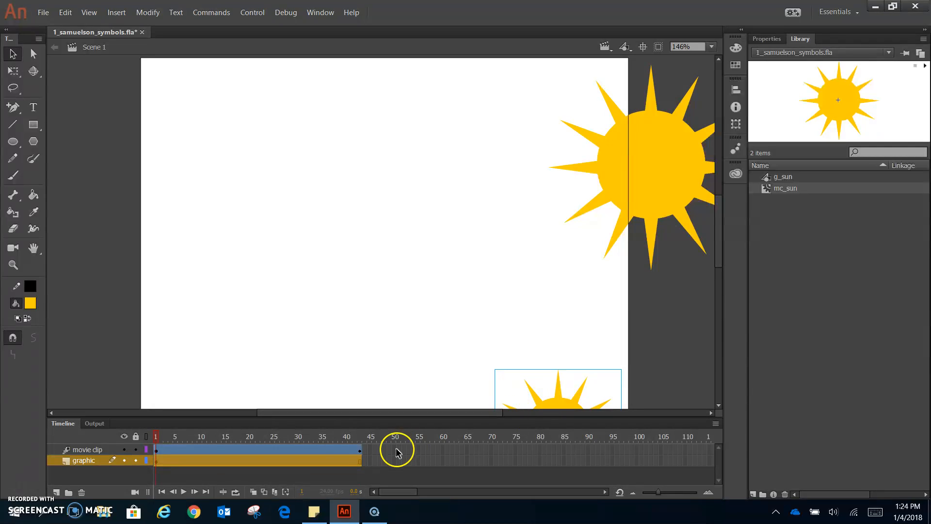
pyautogui.rightClick(573, 404)
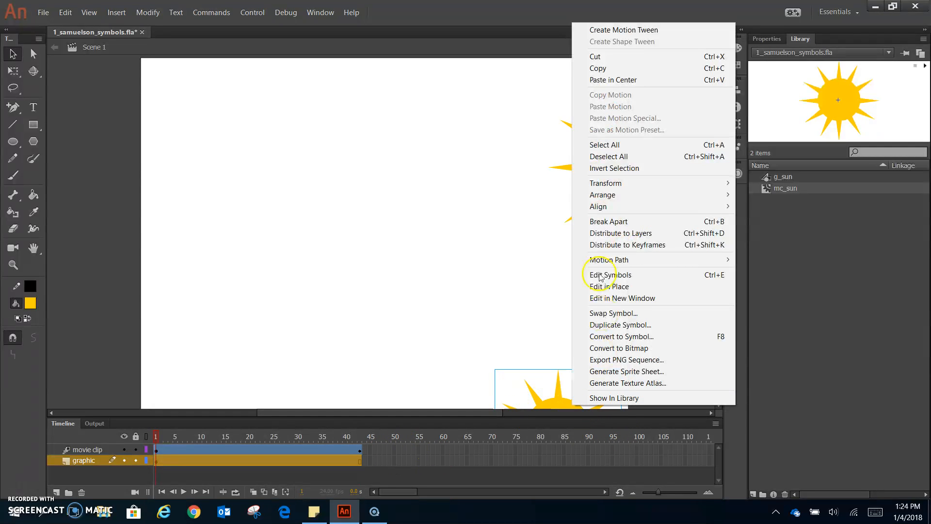
pyautogui.click(612, 30)
# At frame 43, drag the small sun up to the top right and preview the rise.
pyautogui.click(276, 459)
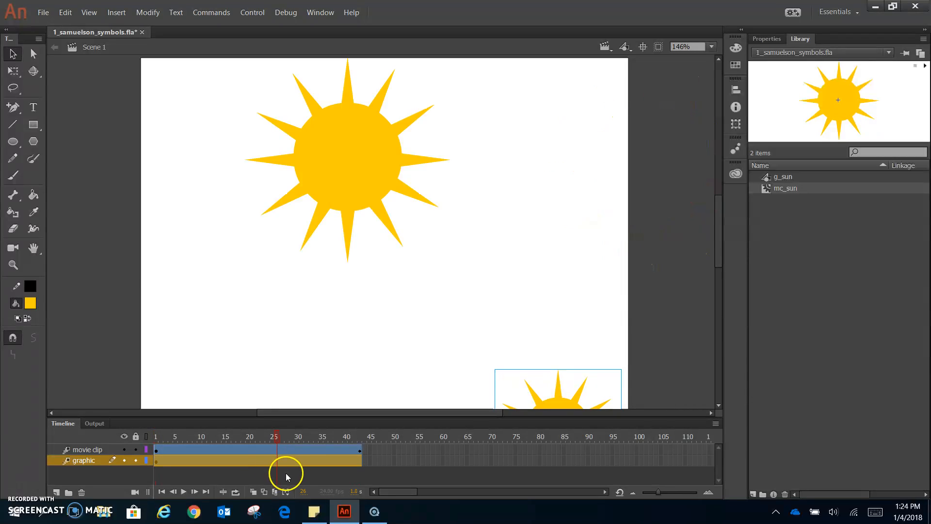
pyautogui.click(306, 459)
pyautogui.click(311, 452)
pyautogui.click(316, 461)
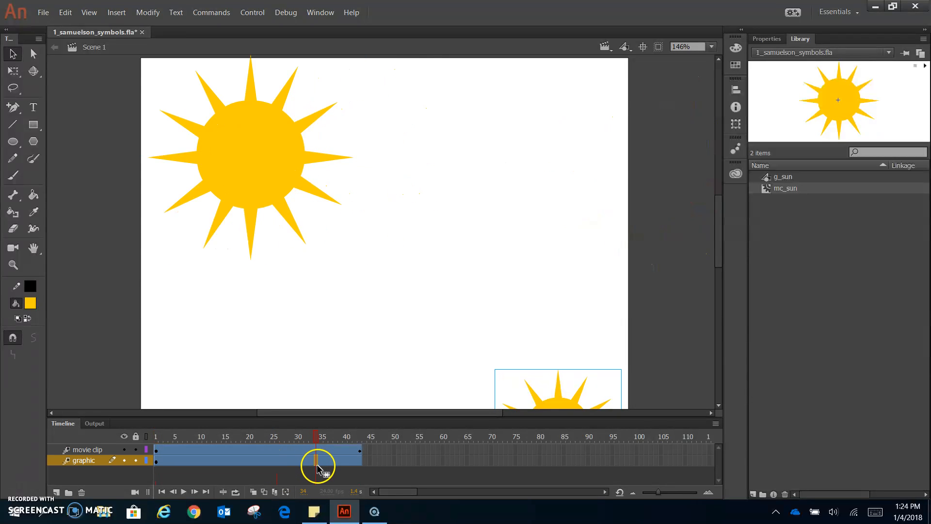
pyautogui.click(361, 435)
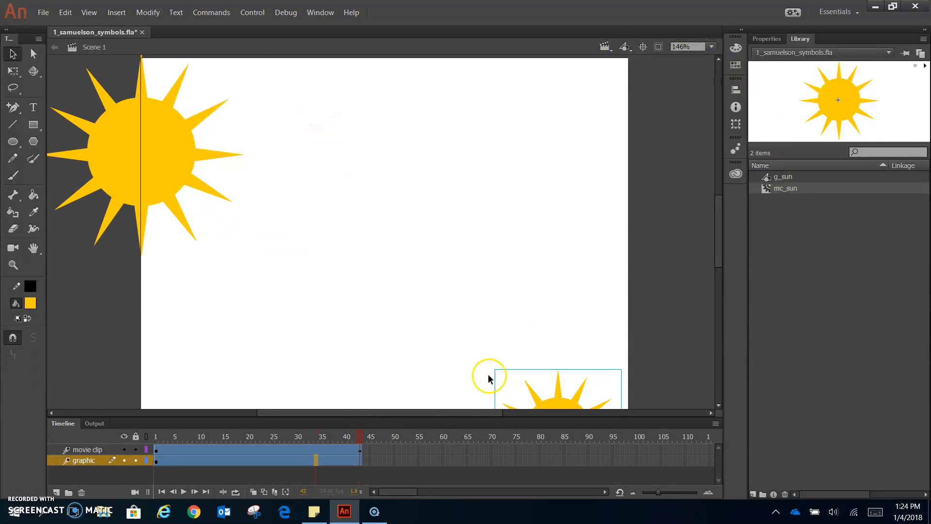
pyautogui.moveTo(570, 409); pyautogui.dragTo(580, 98)
pyautogui.press('Return')
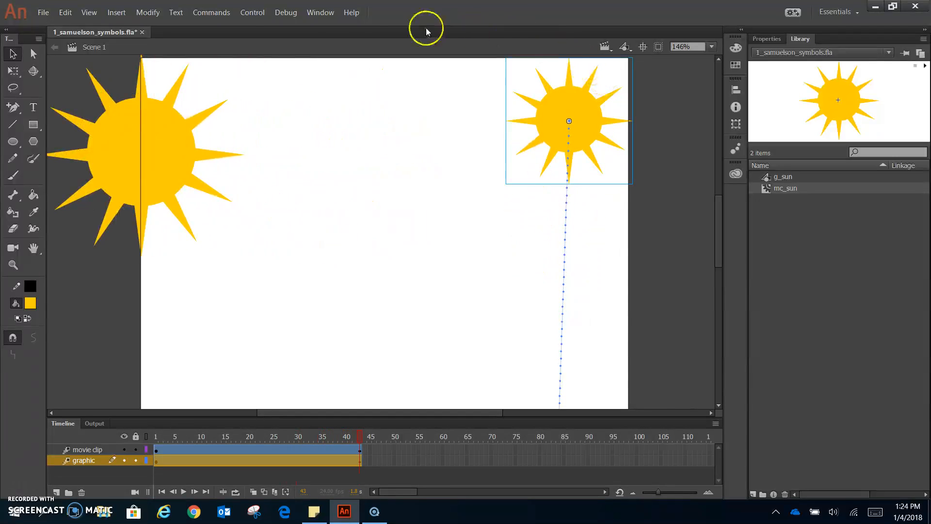
pyautogui.click(251, 12)
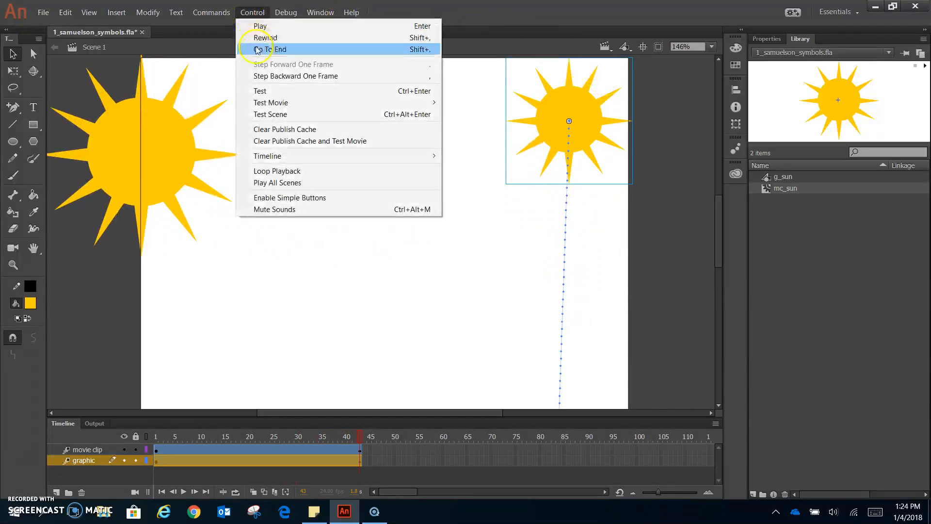
pyautogui.click(270, 93)
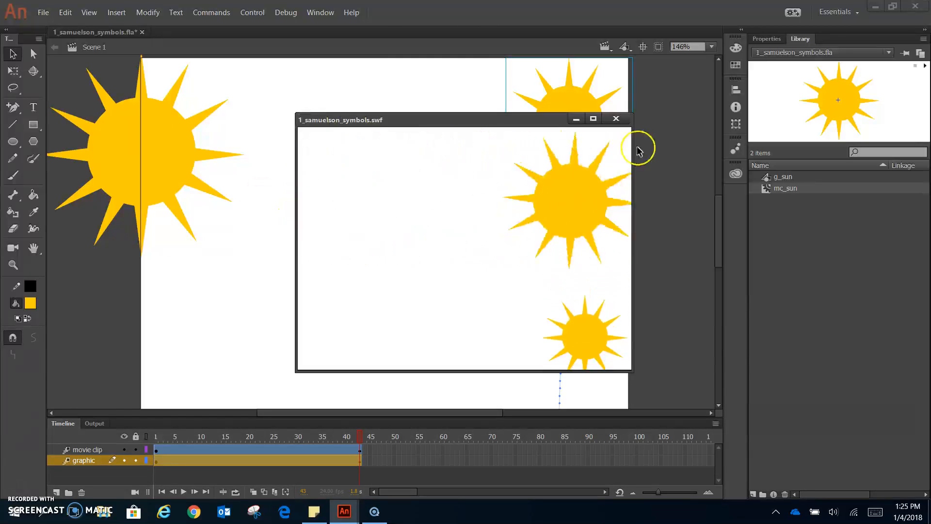
pyautogui.click(617, 119)
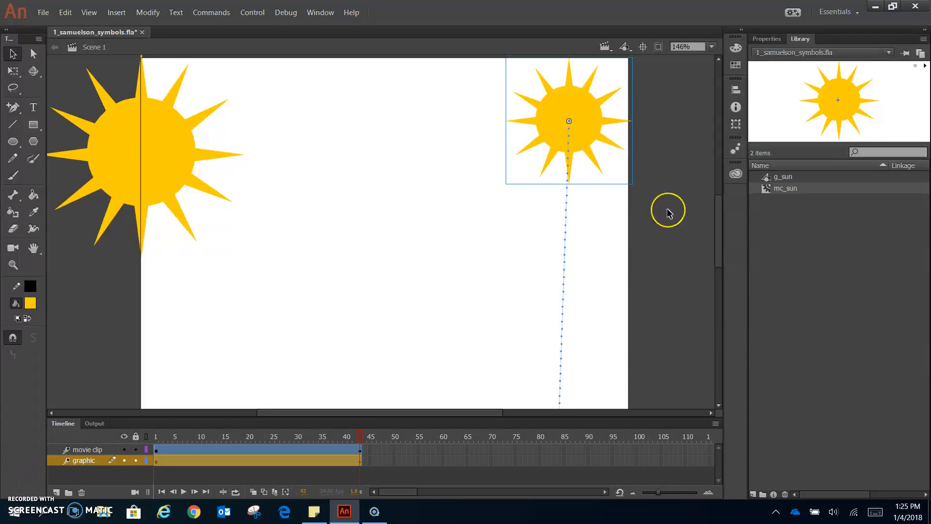
# Scrub mc_sun's timeline to check the rotation, return to Scene 1, and save 1_samuelson_symbols.fla.
pyautogui.click(668, 209)
pyautogui.click(677, 238)
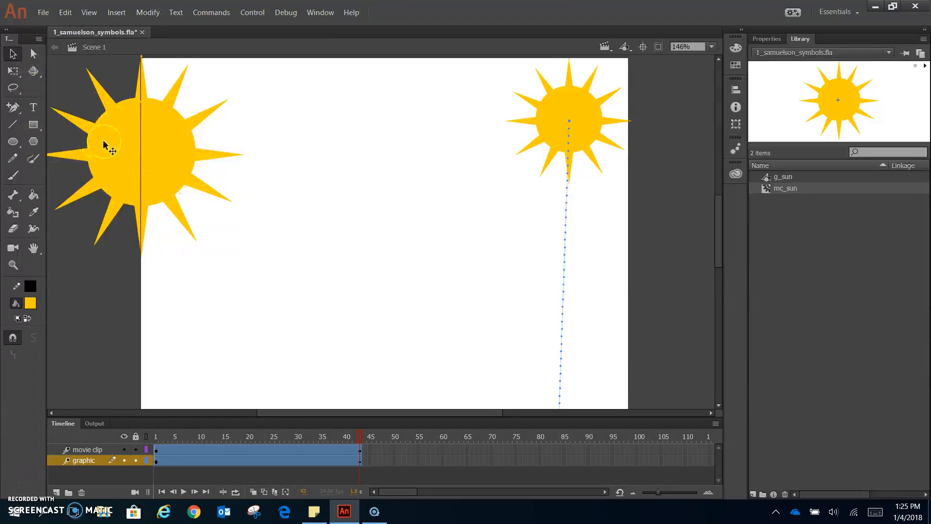
pyautogui.doubleClick(159, 178)
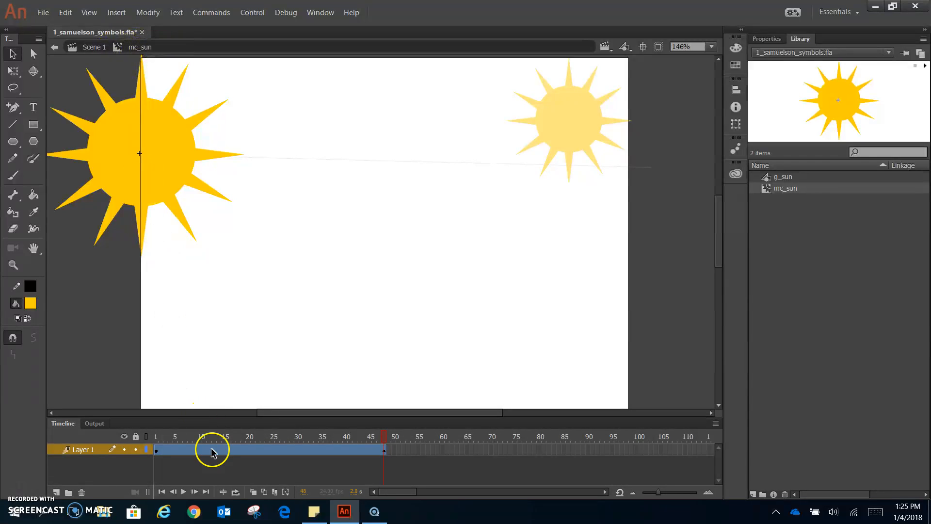
pyautogui.click(301, 449)
pyautogui.click(316, 435)
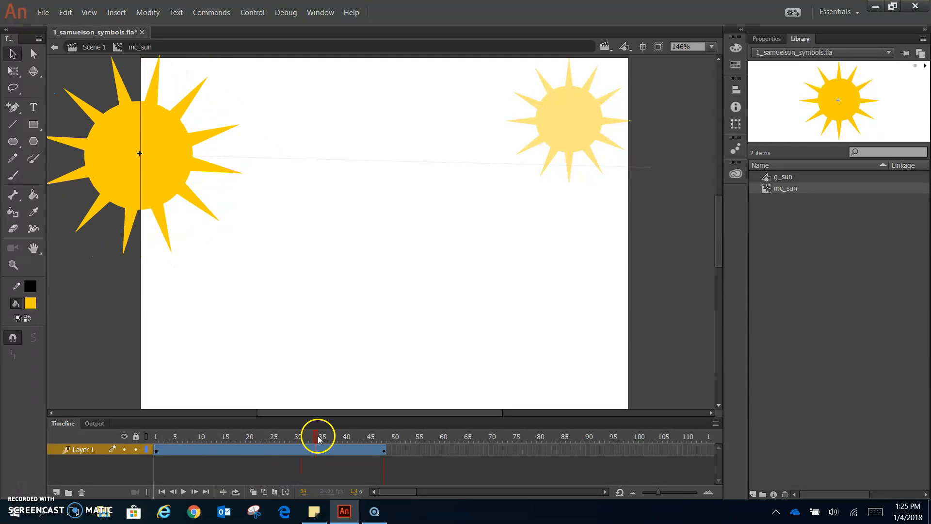
pyautogui.click(91, 47)
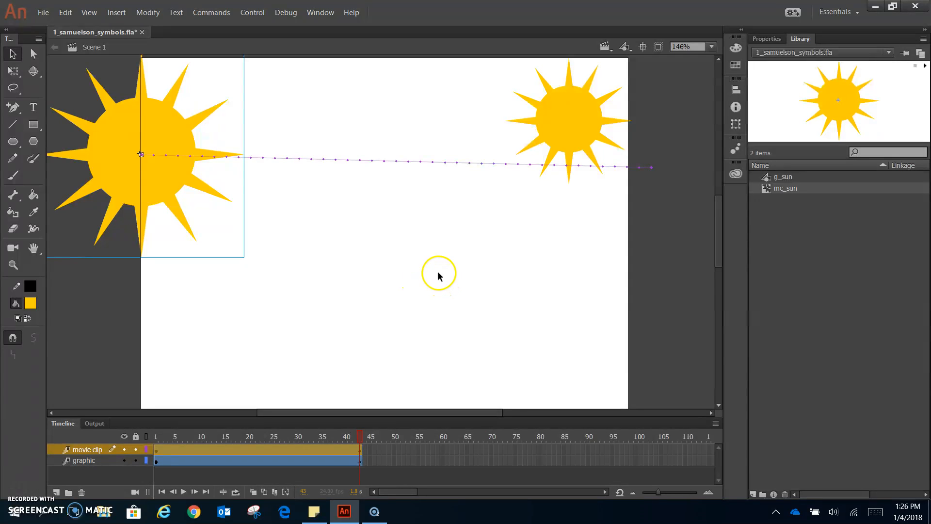
pyautogui.hotkey('ctrl', 's')
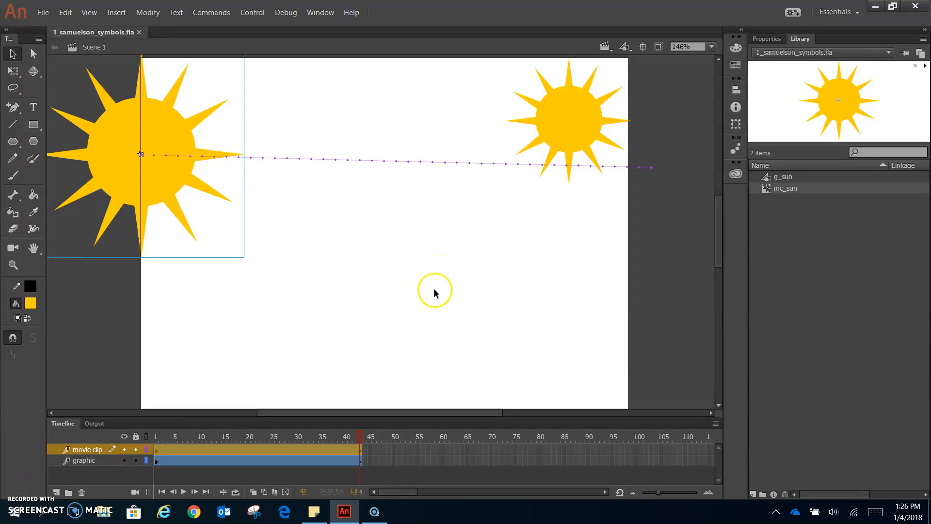